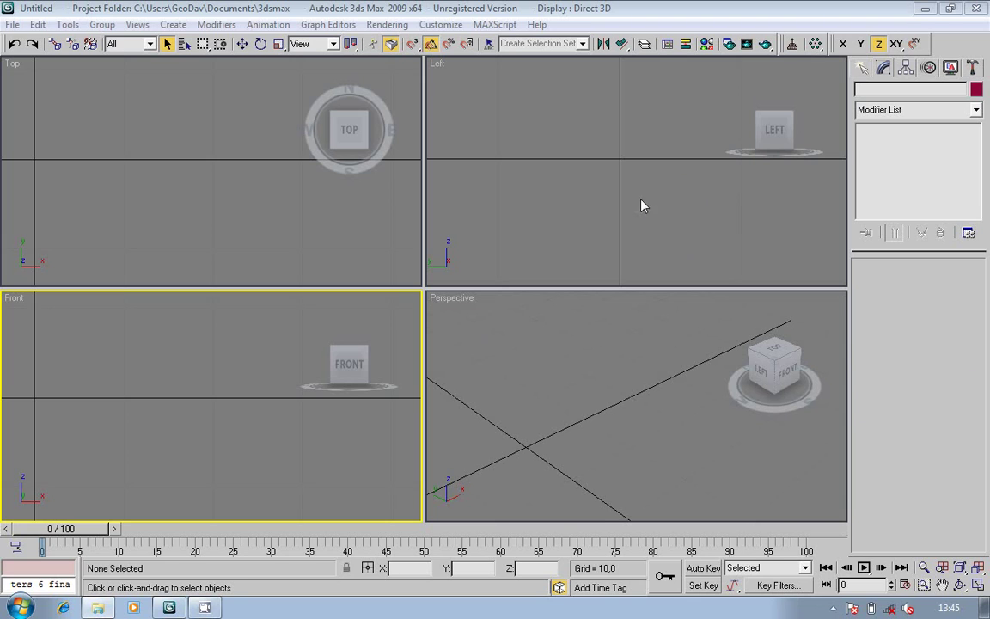
Drag out a Standard Primitives box, Box01, in the Top viewport and view its parameters.
left_click(861, 68)
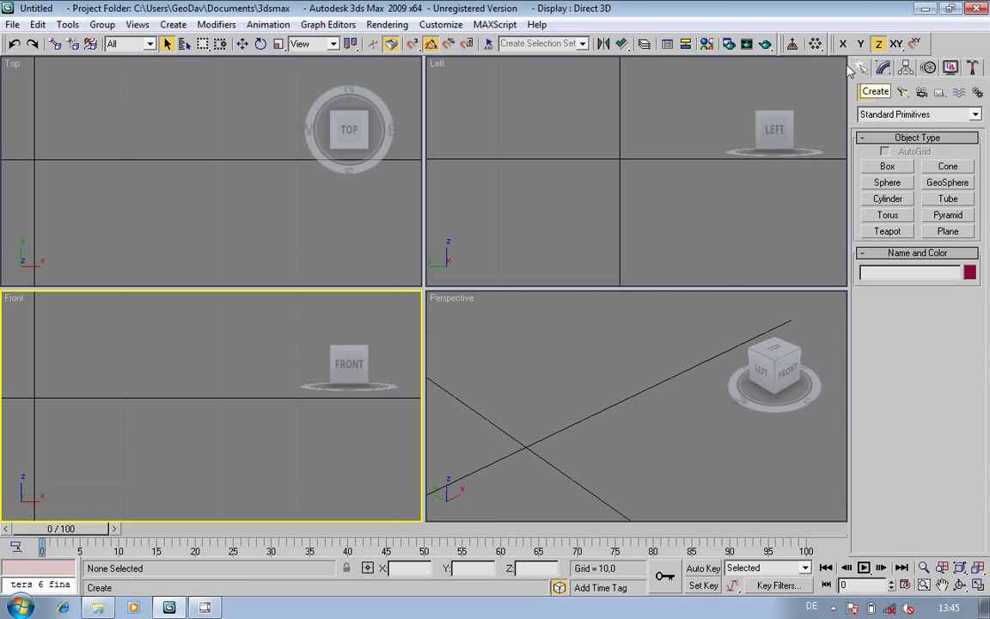
left_click(887, 166)
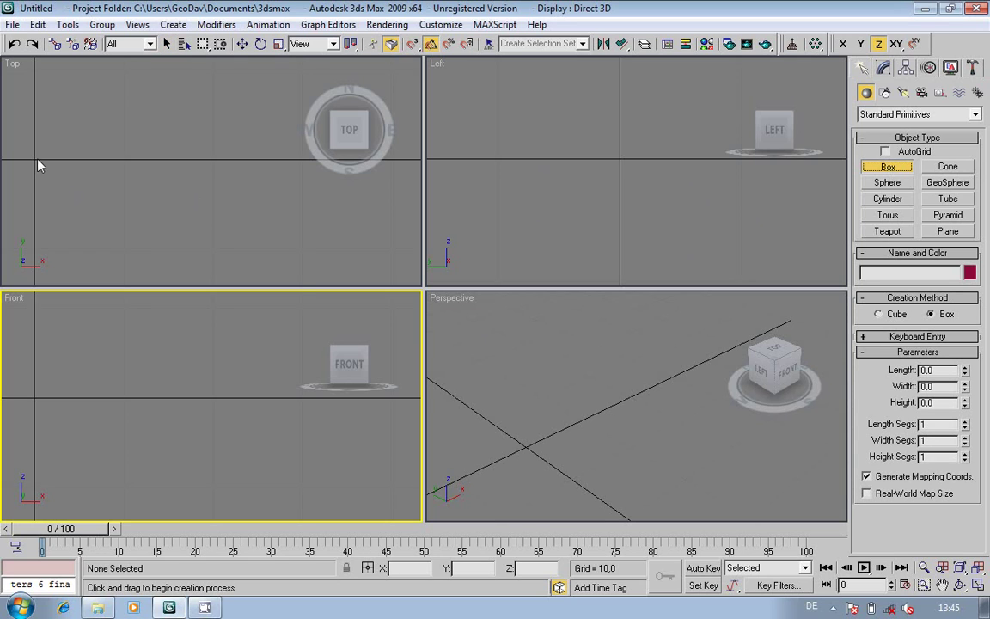
left_click_drag(35, 165, 78, 207)
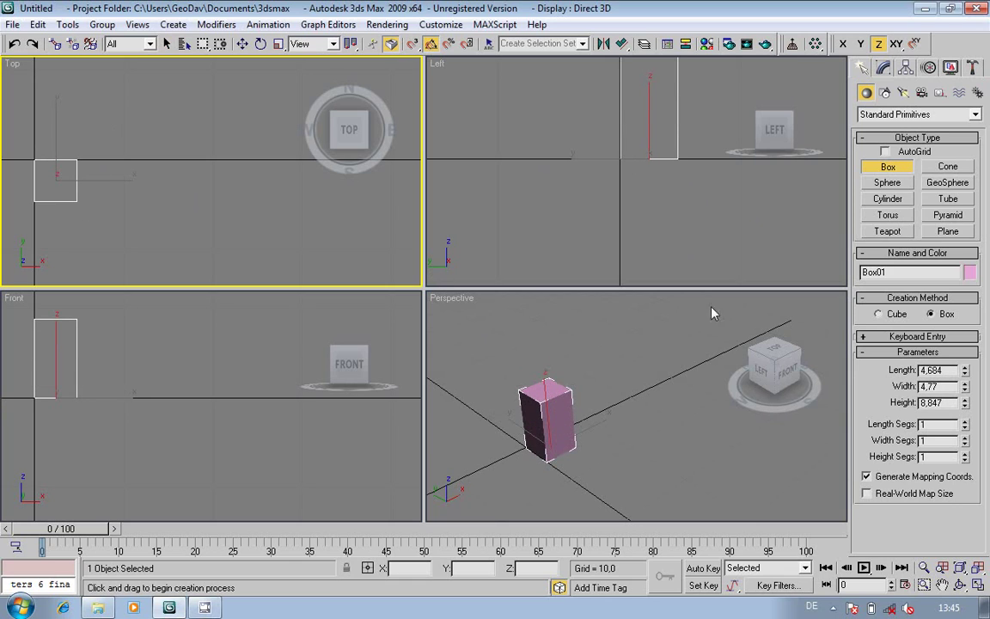
left_click(883, 69)
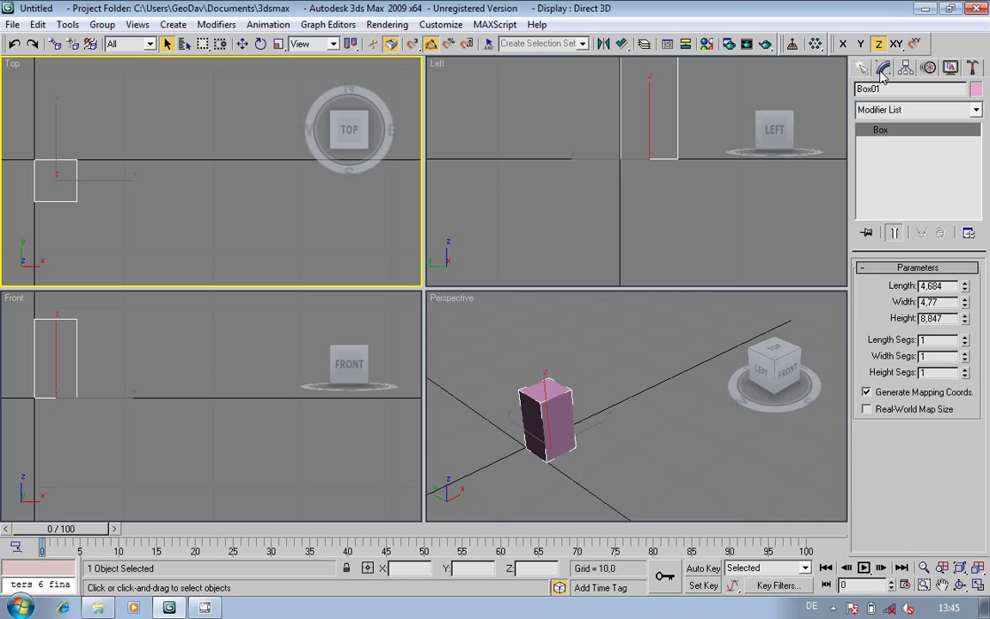
Set Box01 to Length 8, Width 8 and Height 40, making a tall square column.
double_click(945, 288)
type("8")
key("Tab")
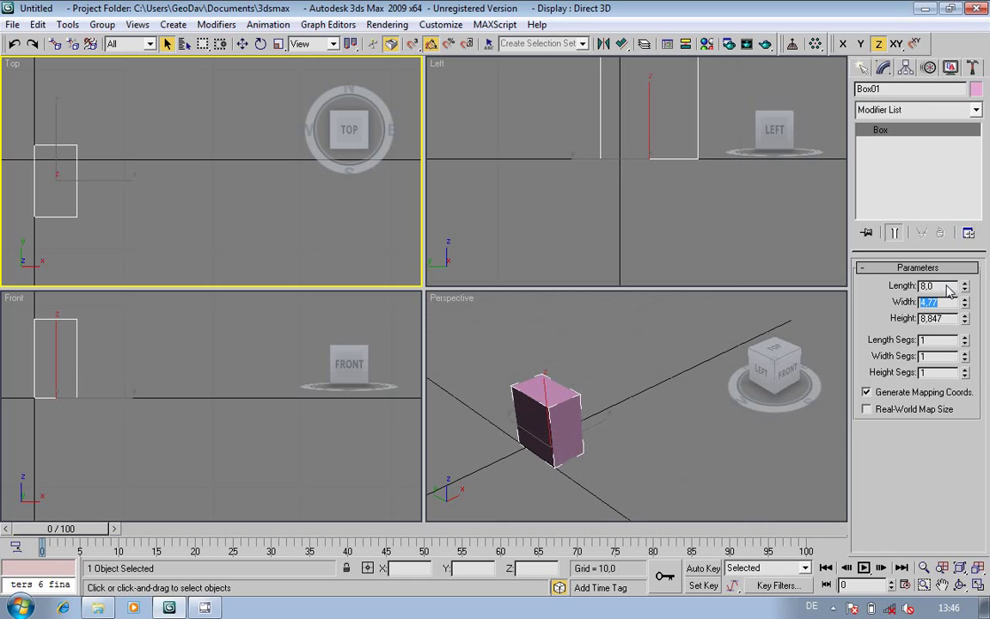
type("8")
key("Tab")
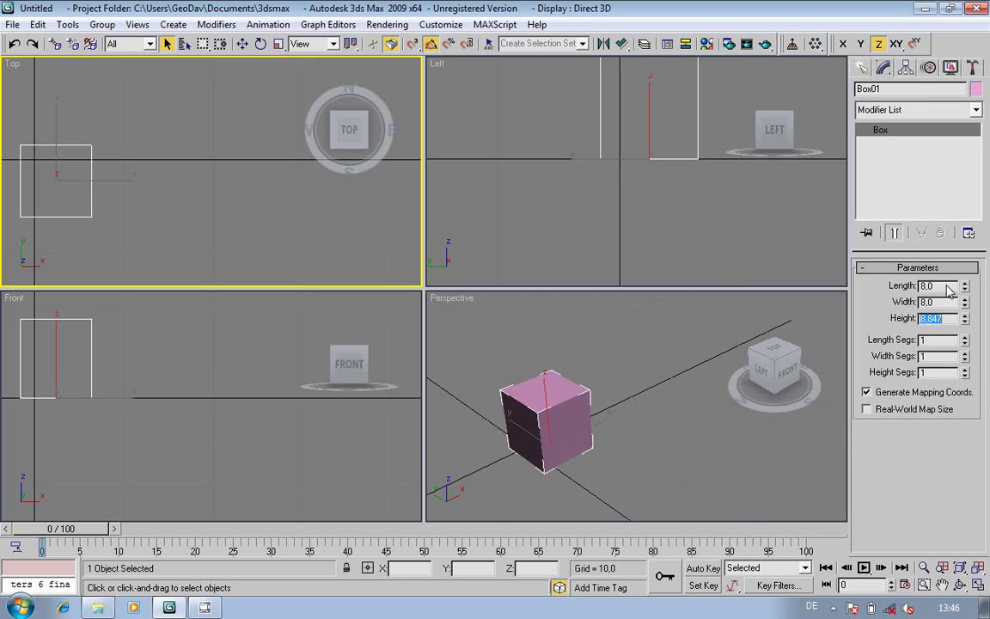
type("40,0")
key("Return")
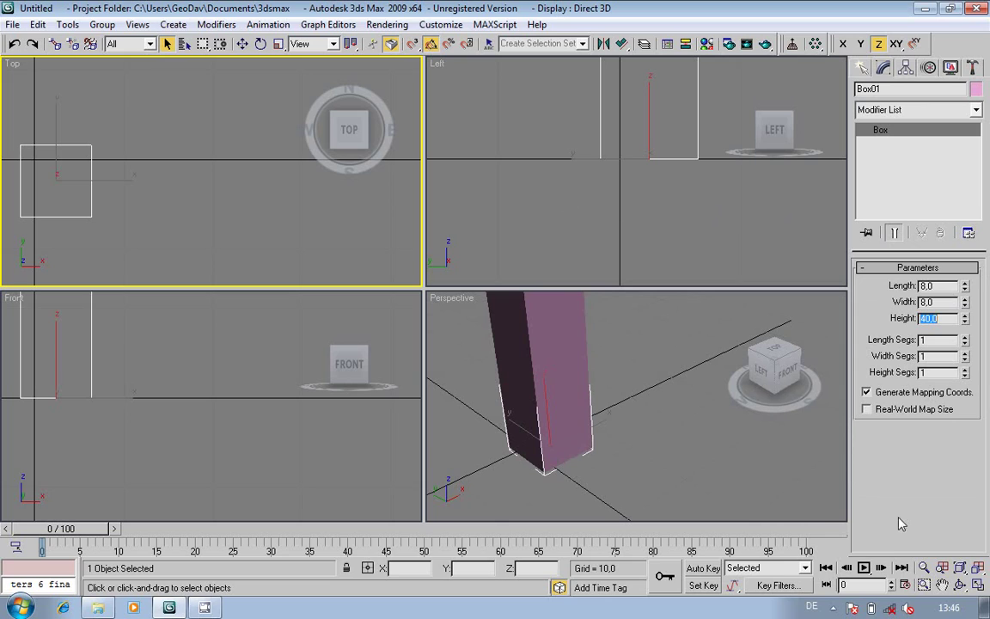
left_click(978, 568)
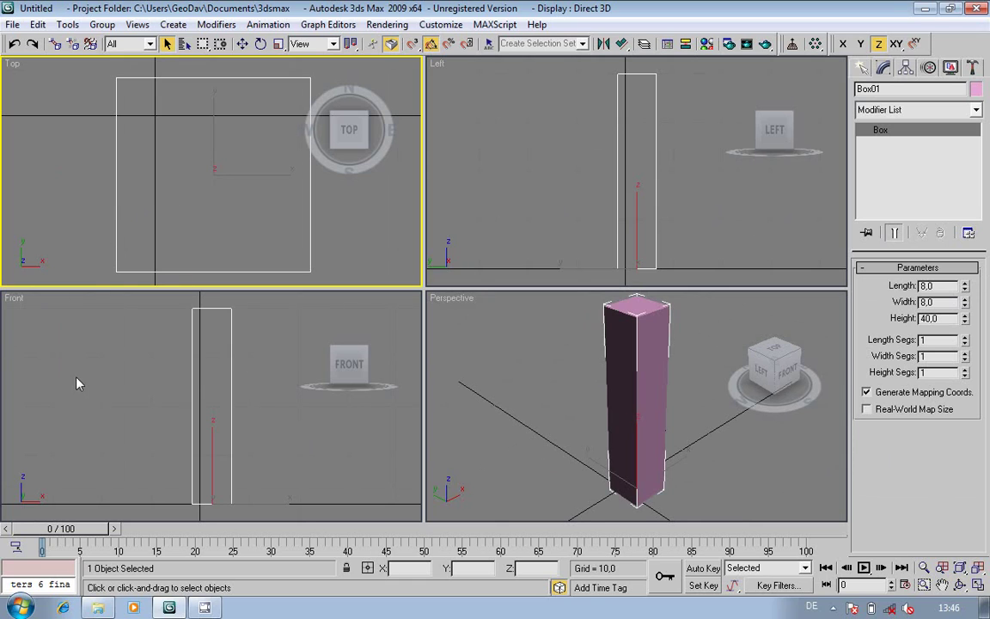
With angle snap on, rotate the column 90° in the Front viewport so it lies horizontally.
left_click(431, 45)
left_click(262, 45)
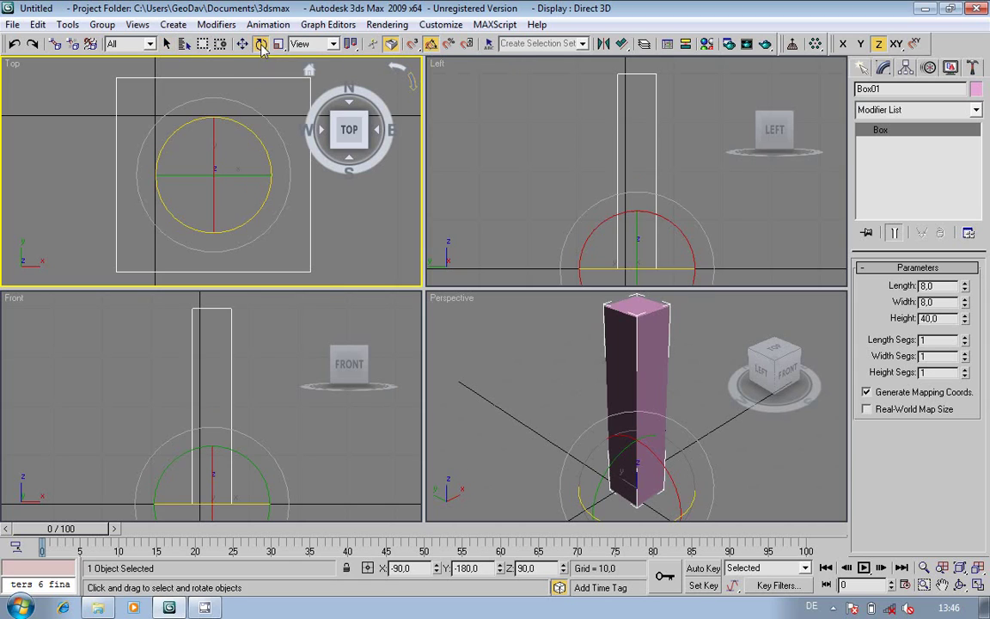
right_click(254, 444)
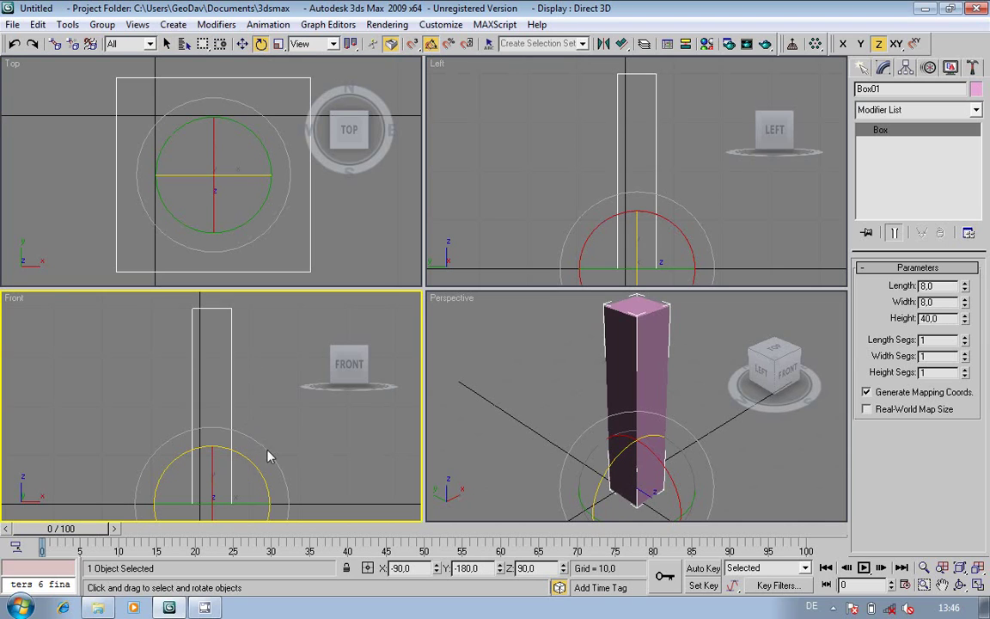
left_click_drag(260, 446, 311, 498)
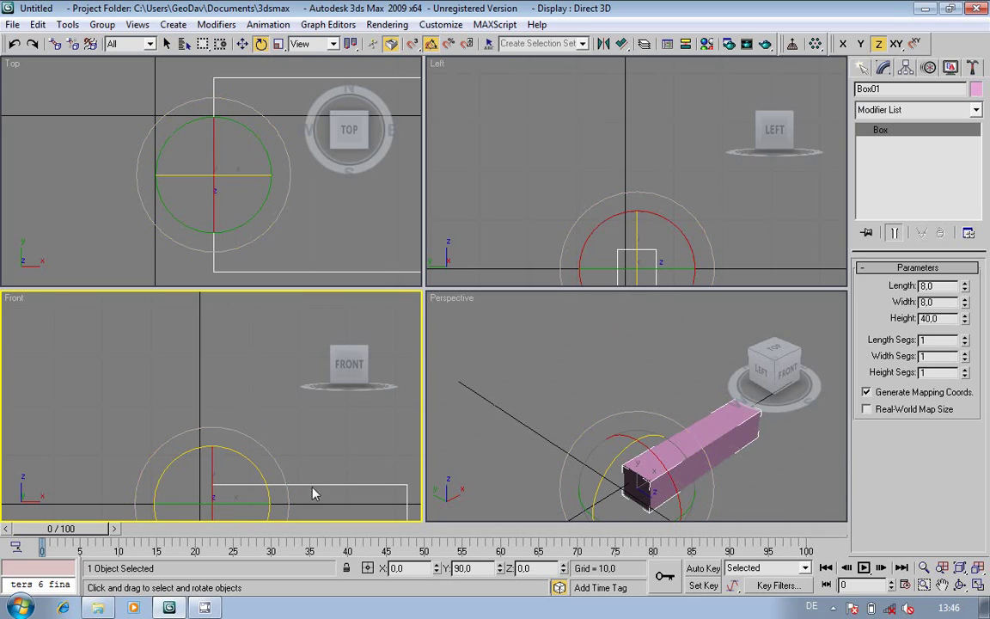
Move the box and zero its X and Y coordinates so it sits at 0, 0, 0.
left_click(244, 46)
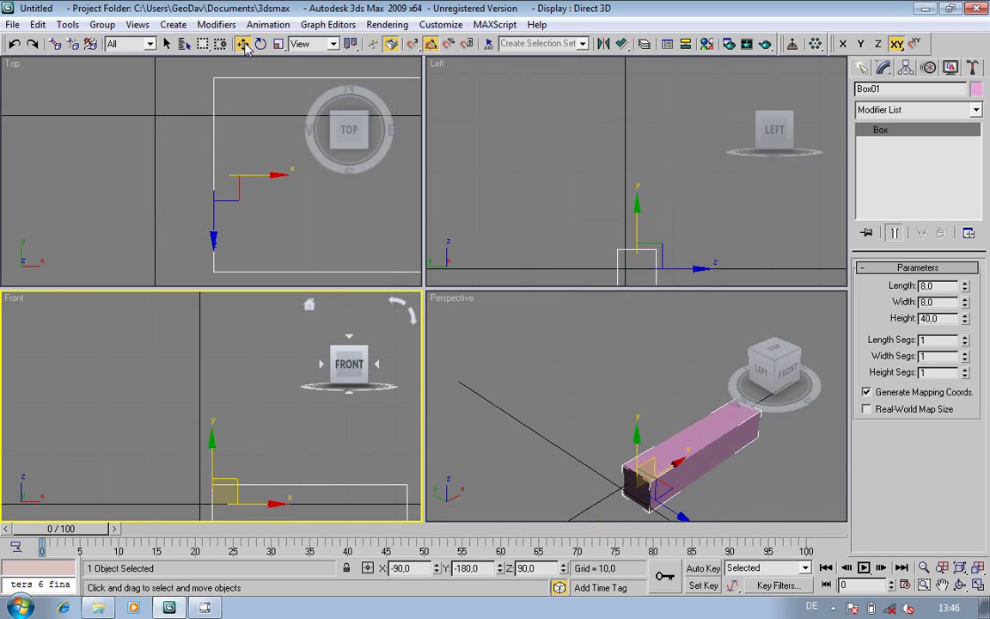
right_click(437, 568)
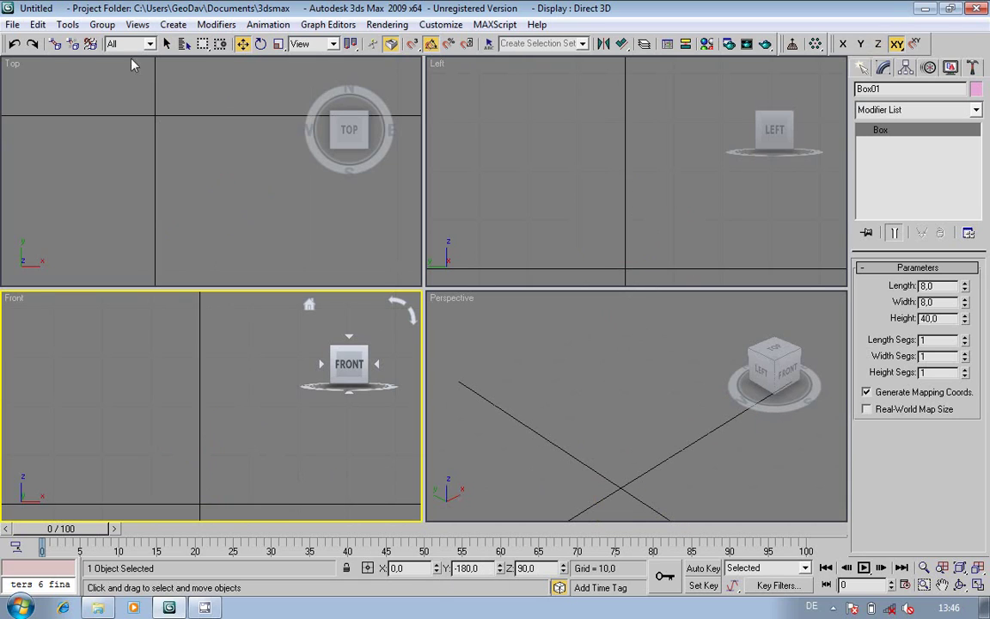
left_click(14, 45)
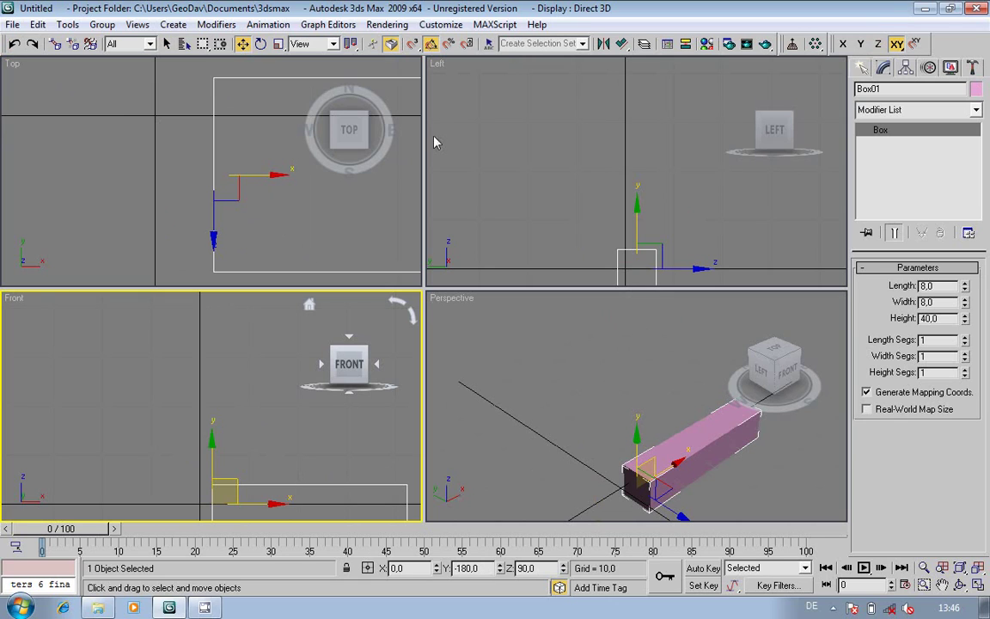
left_click(353, 39)
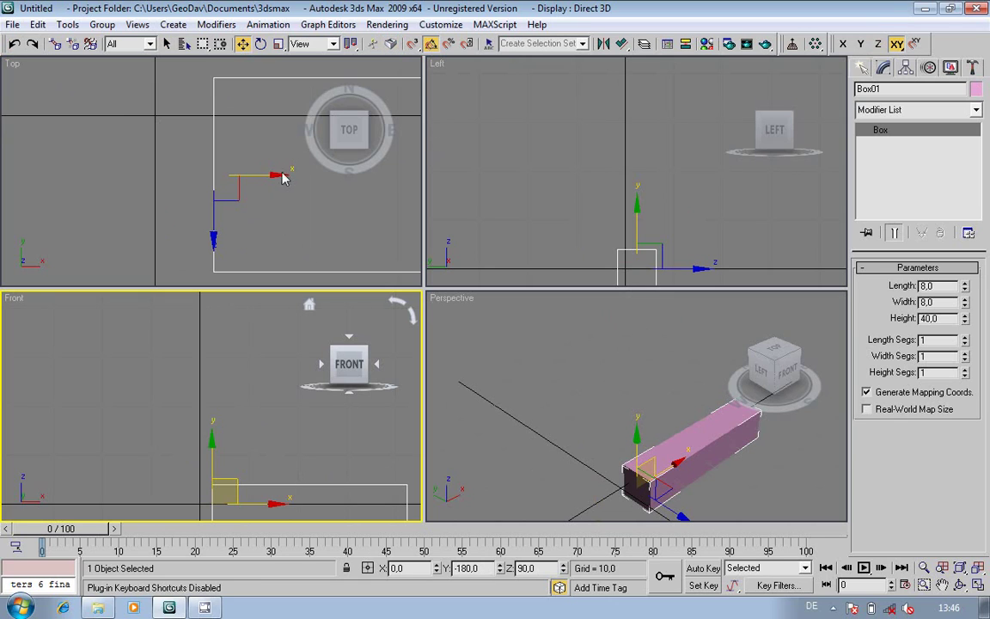
left_click_drag(274, 182, 214, 150)
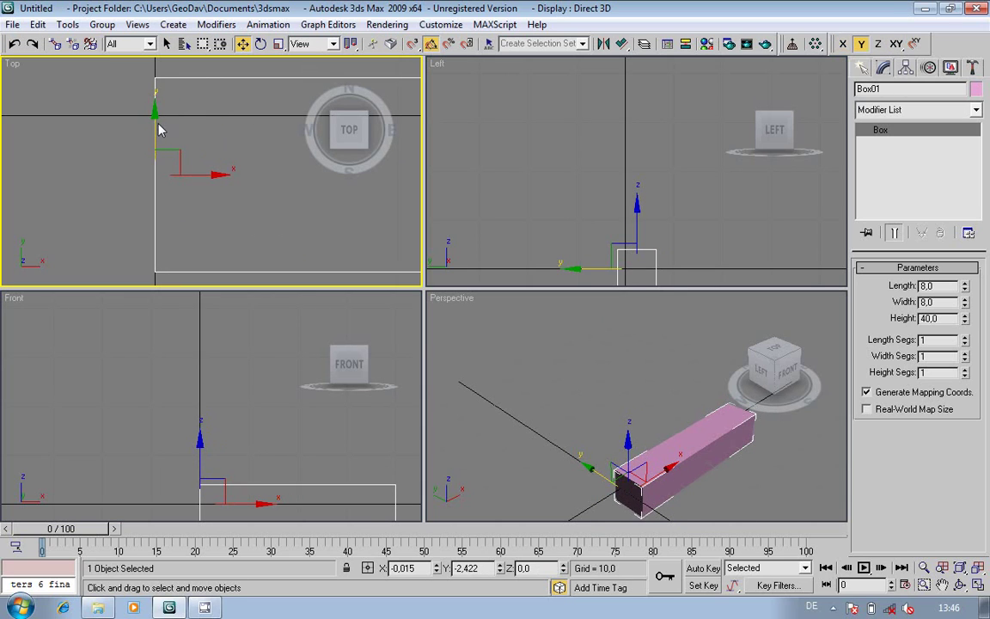
left_click_drag(158, 128, 172, 68)
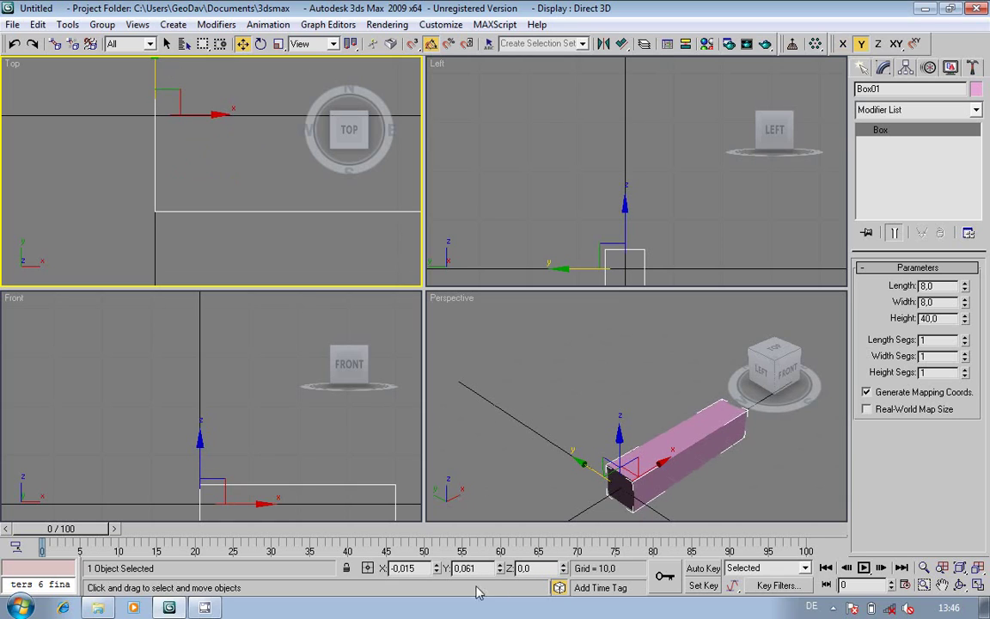
right_click(436, 571)
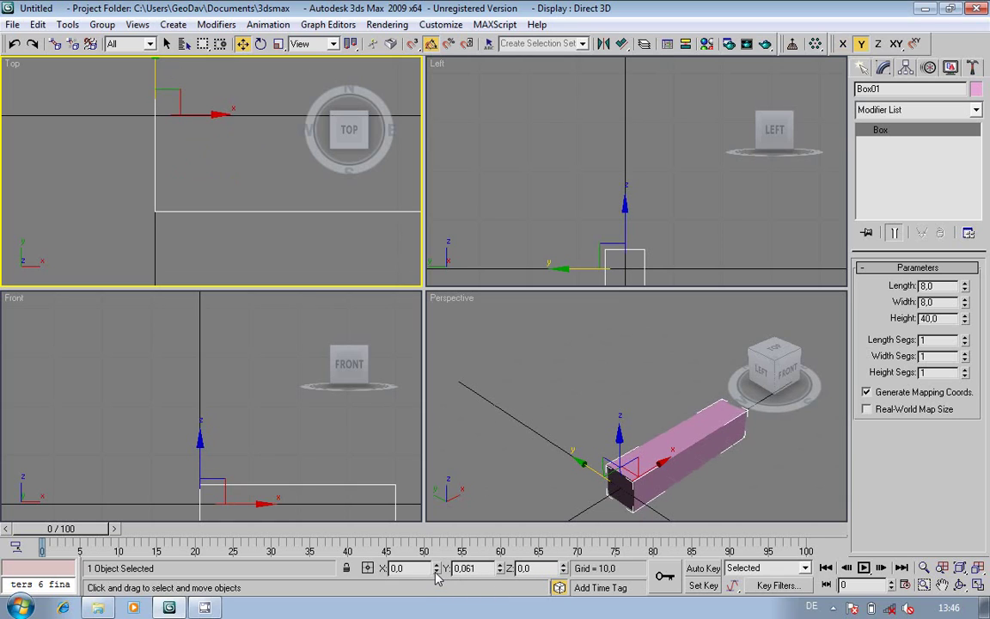
right_click(500, 571)
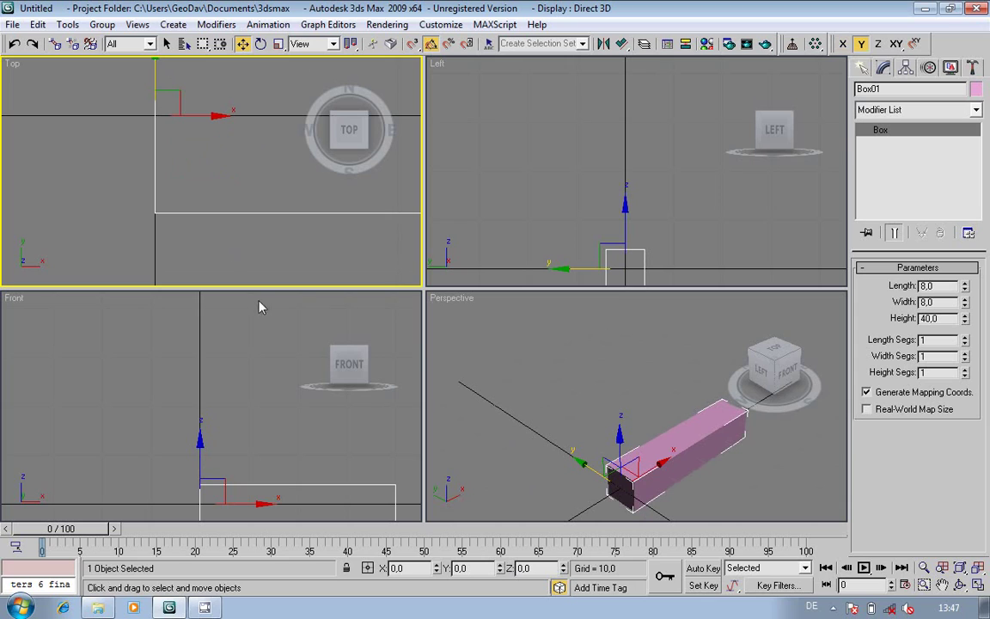
key("z")
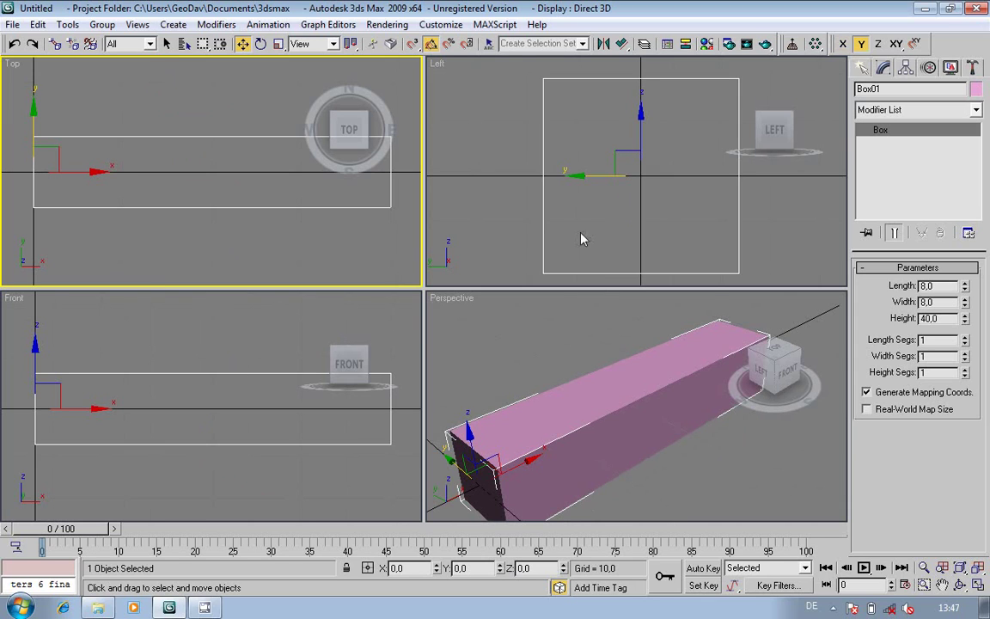
left_click(906, 68)
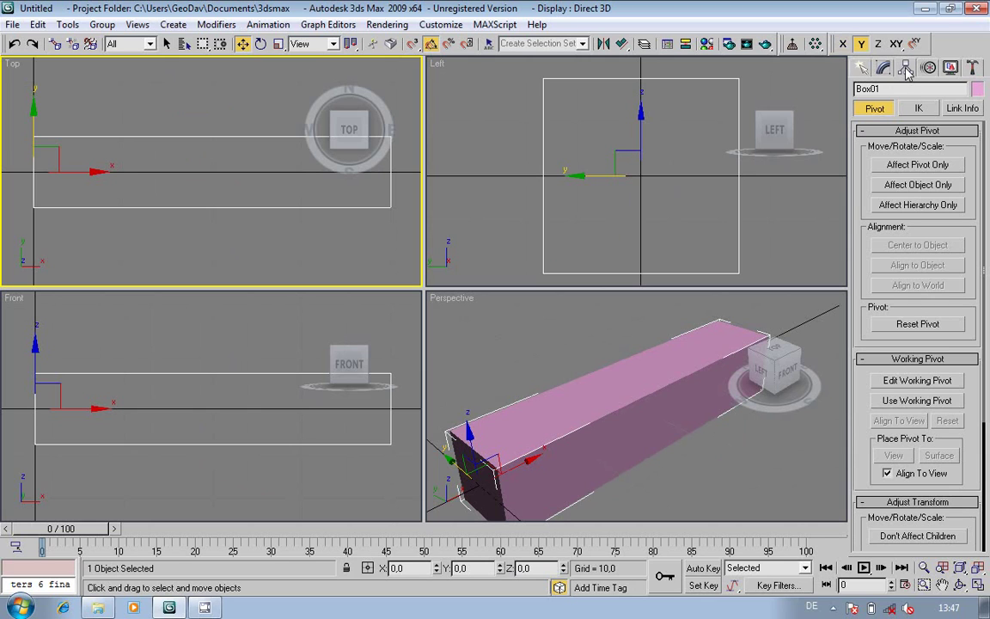
With Affect Pivot Only enabled, align Box01's pivot to the world axes.
left_click(922, 166)
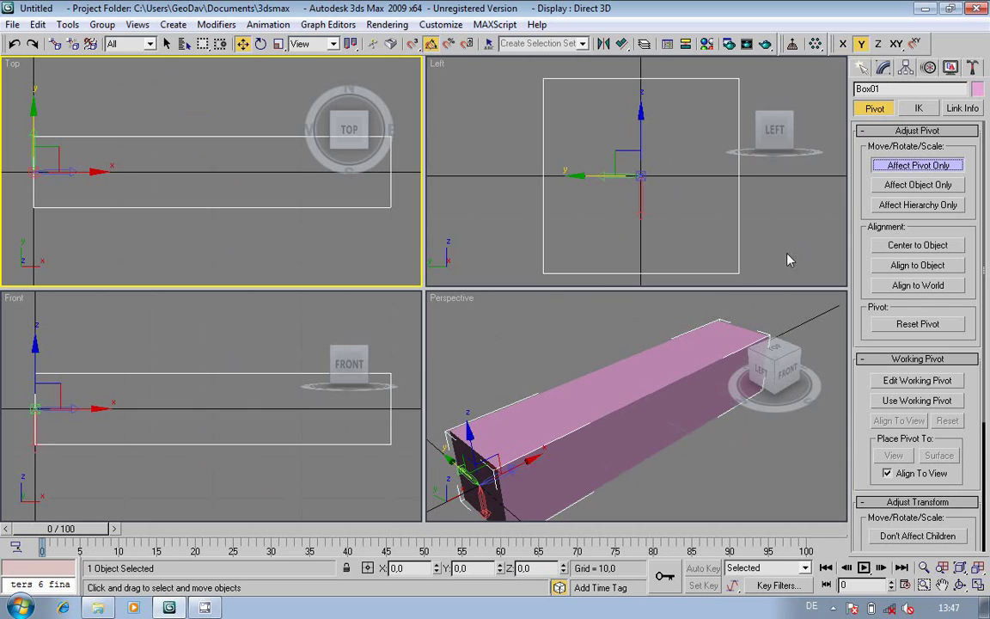
left_click(883, 69)
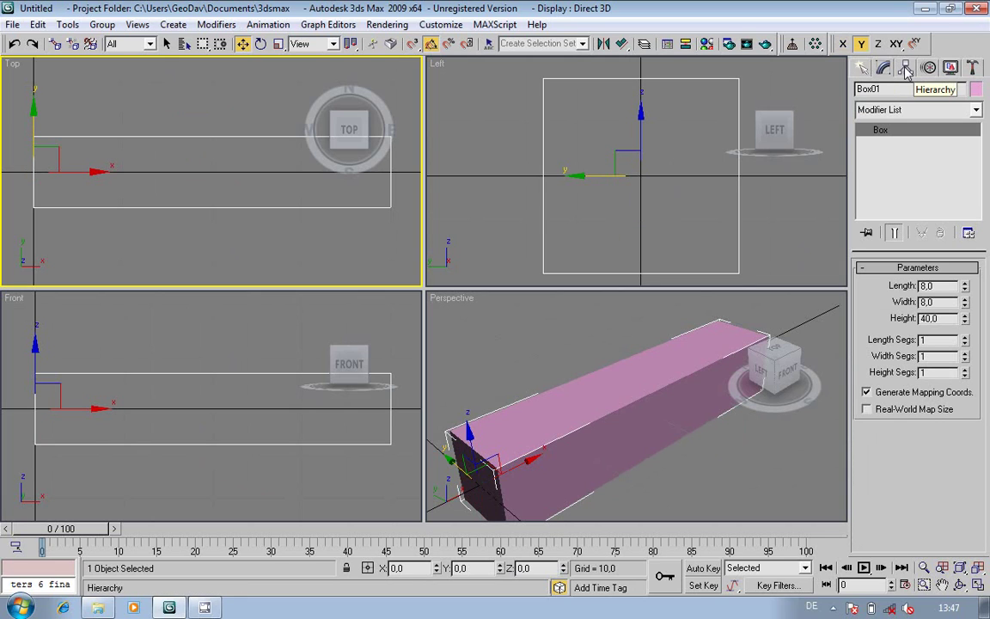
left_click(906, 68)
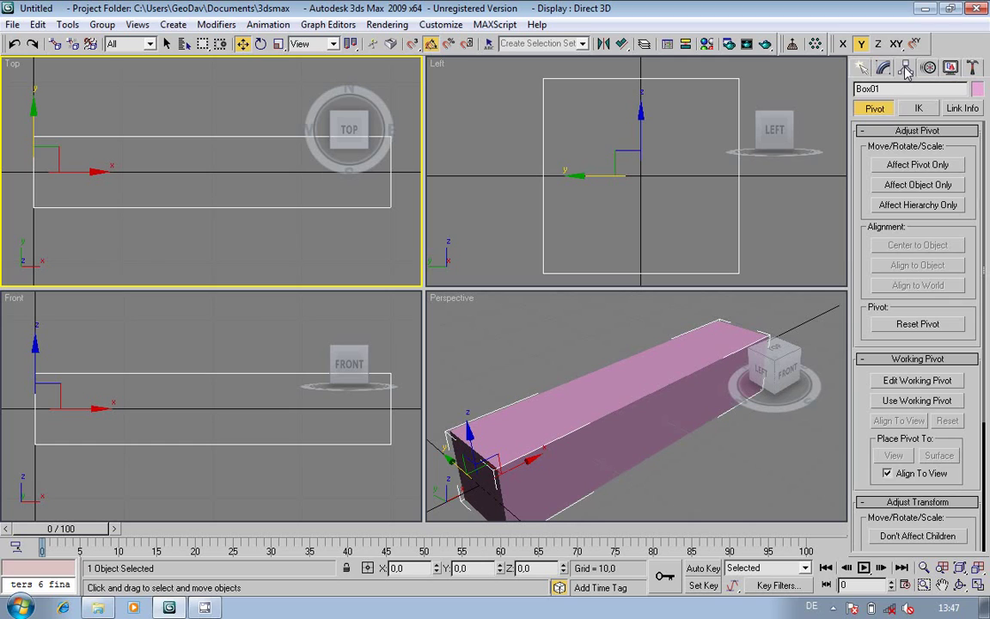
left_click(912, 166)
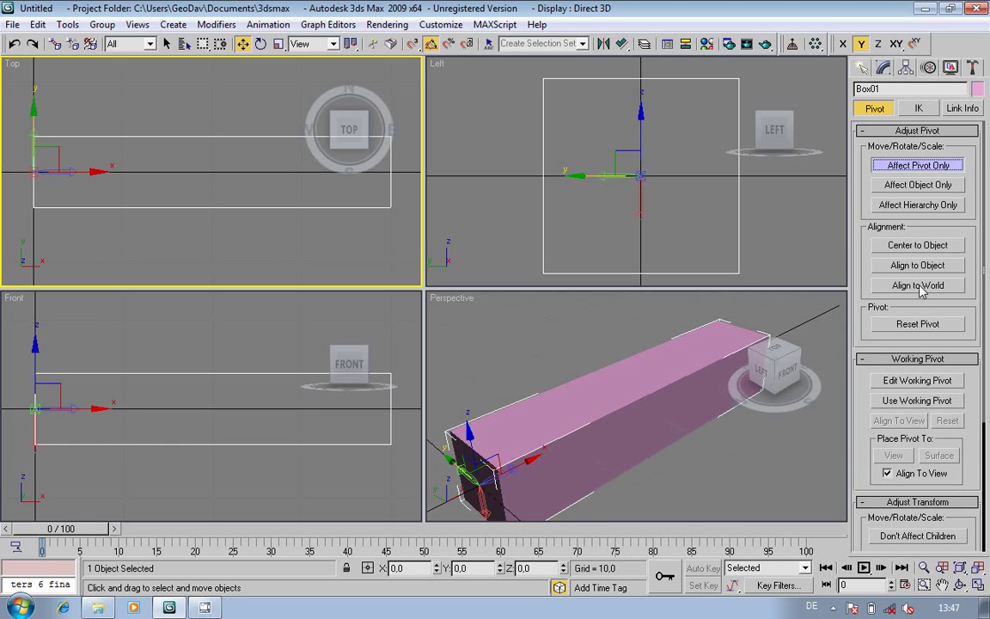
left_click(920, 287)
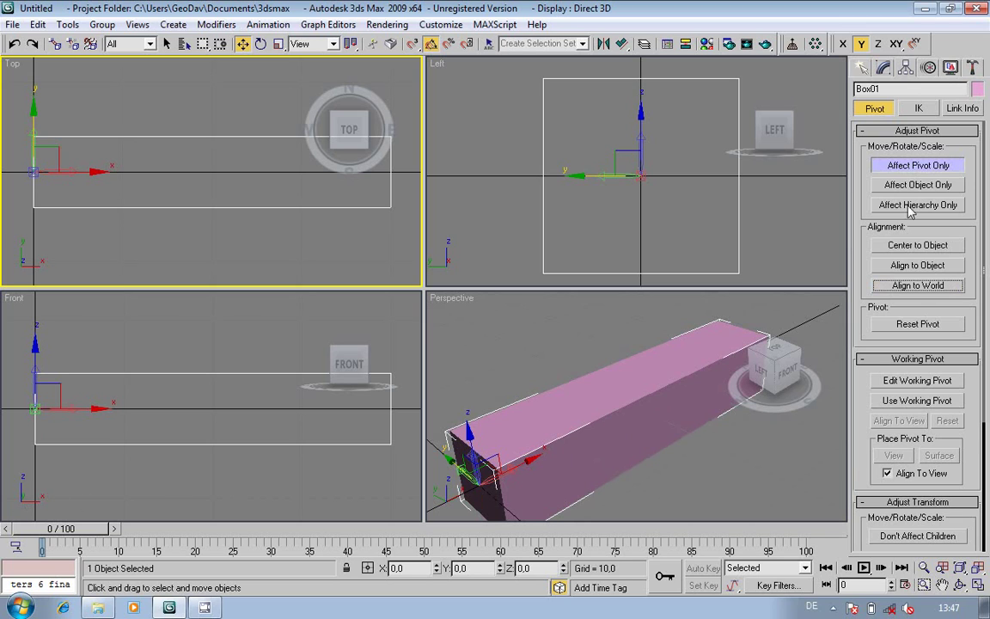
left_click(884, 68)
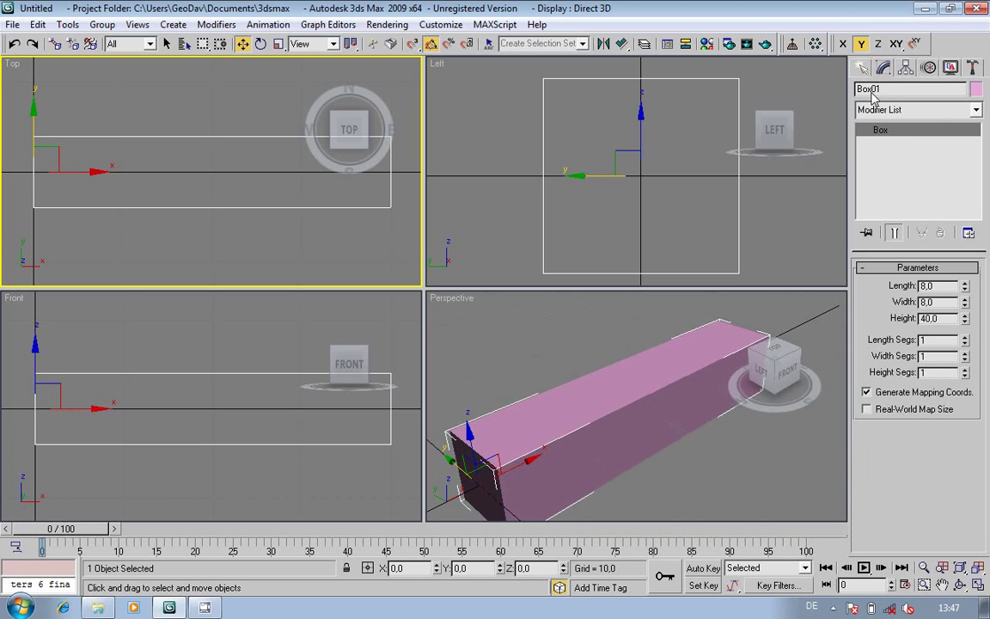
right_click(891, 153)
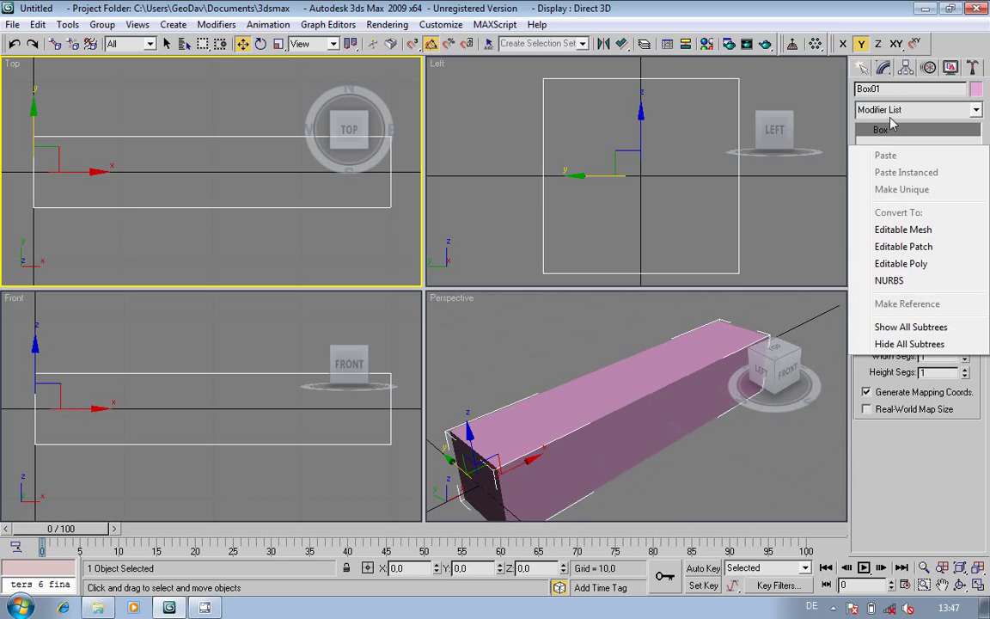
Use the modifier stack's Convert To menu to turn Box01 into an Editable Poly.
left_click(894, 131)
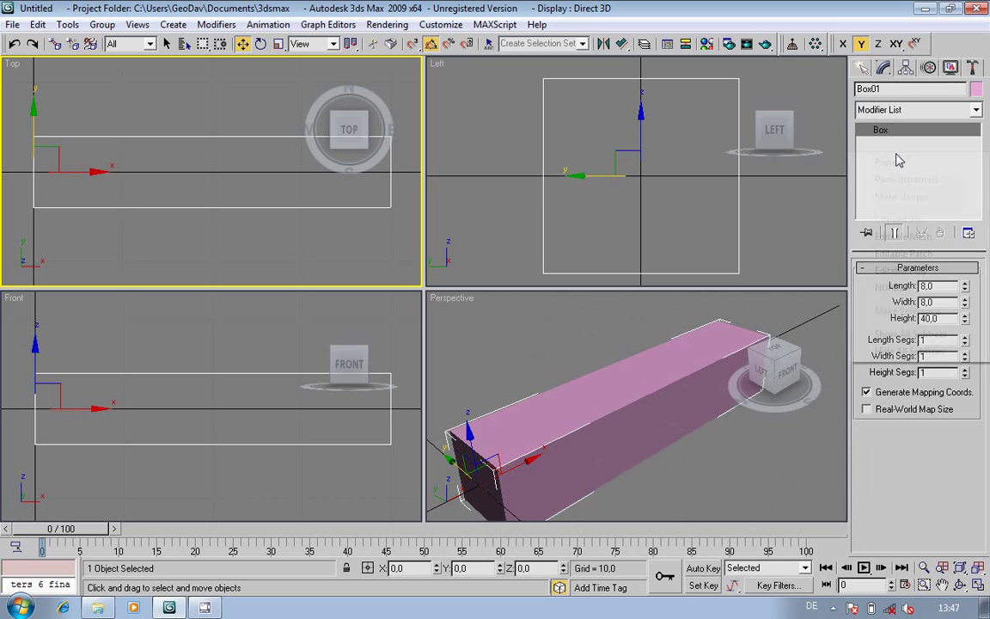
right_click(896, 154)
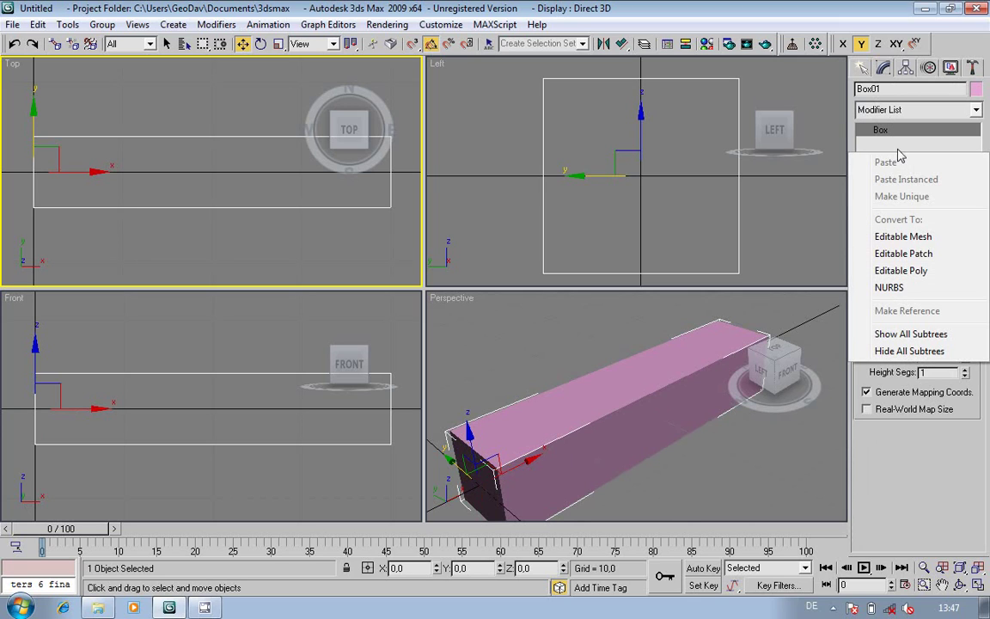
left_click(916, 273)
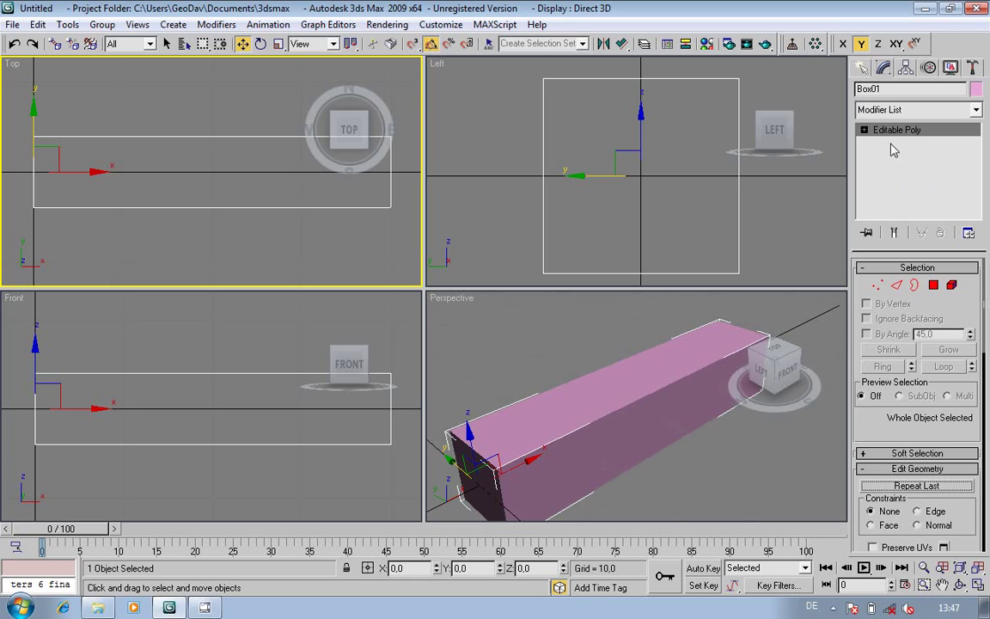
Add the Unwrap UVW modifier from the Modifier List to Box01's stack.
left_click(977, 112)
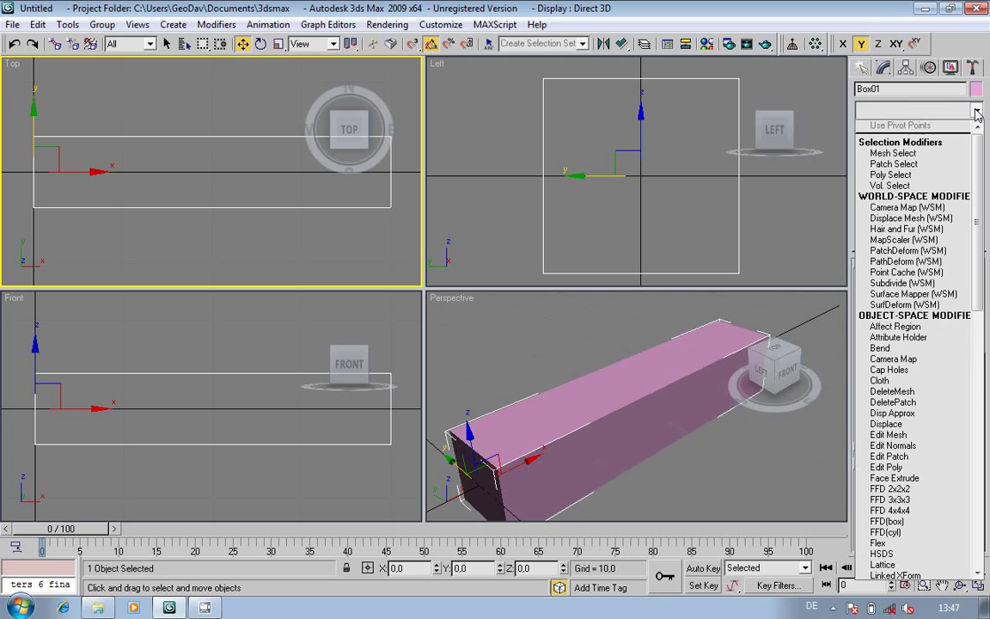
left_click(977, 112)
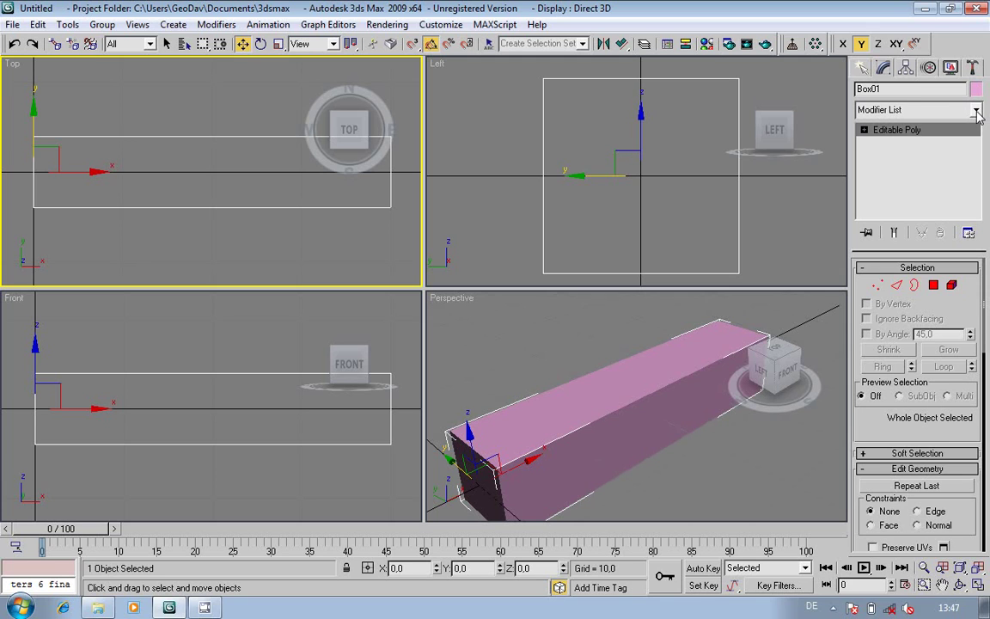
left_click(977, 111)
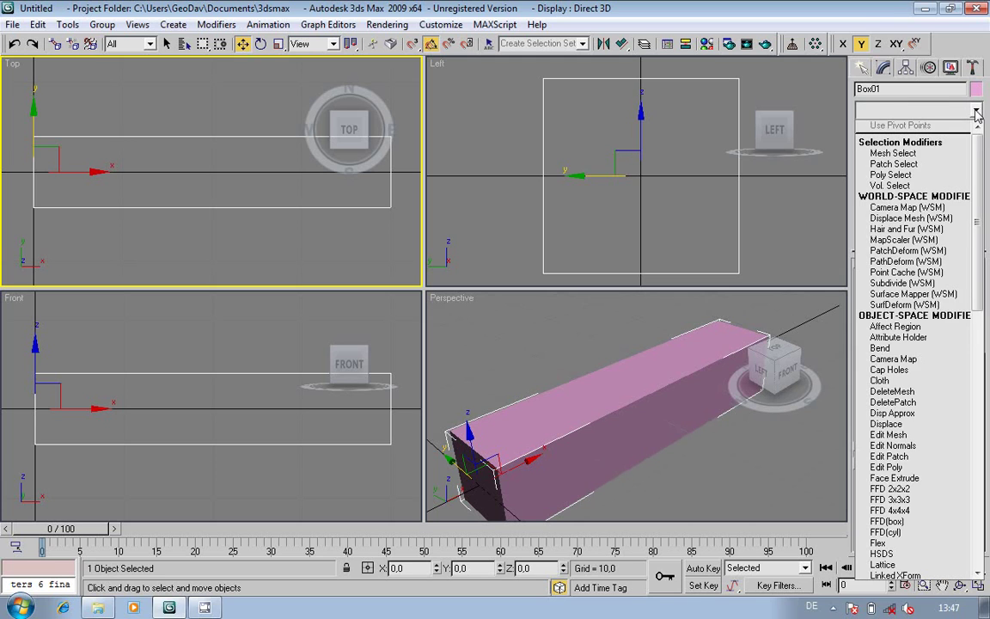
scroll(937, 493, "down", 15)
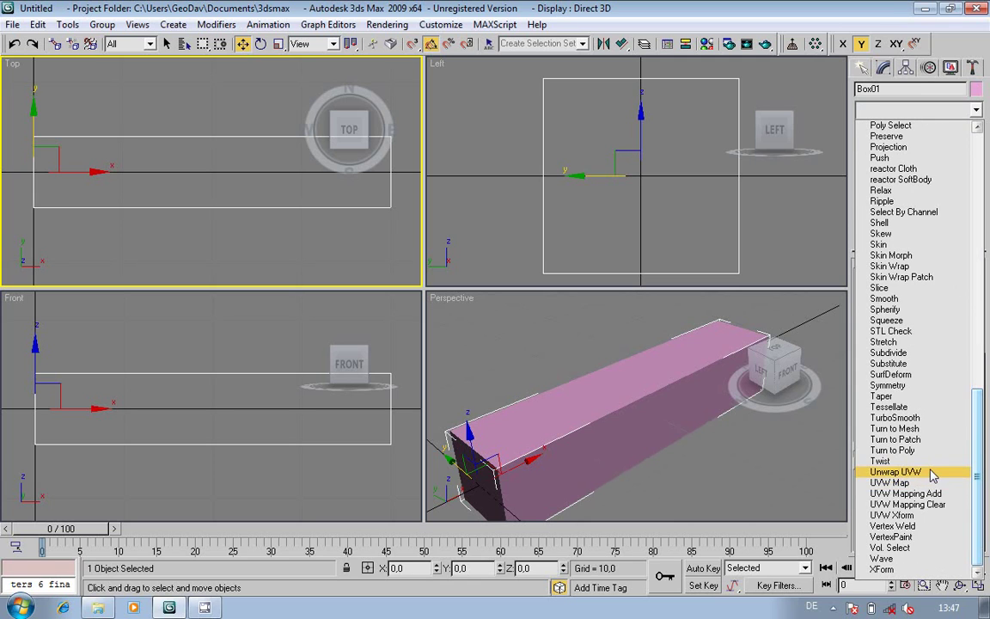
left_click(931, 472)
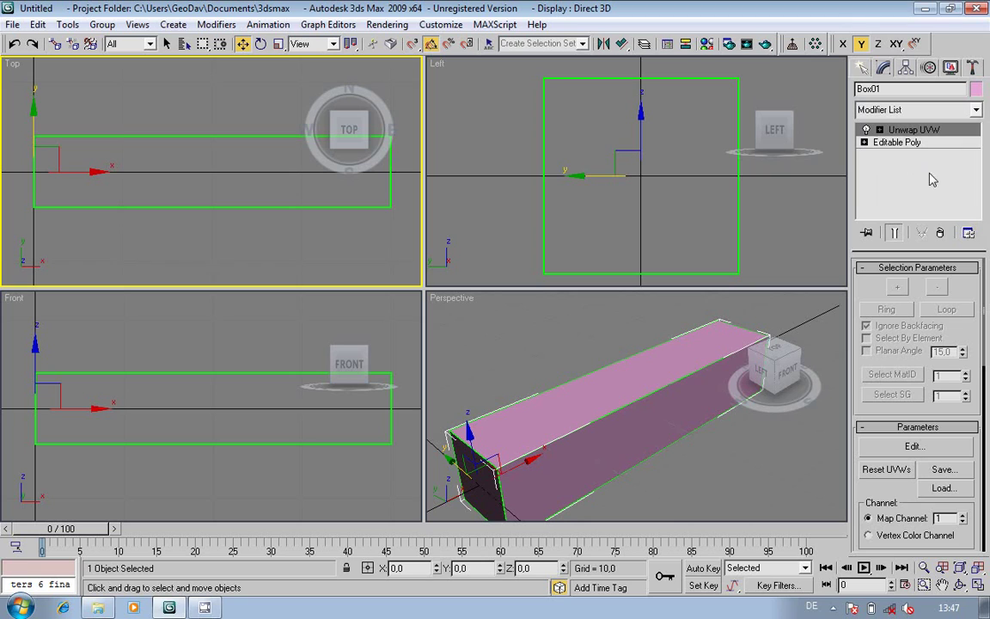
Open the Edit UVWs window, then reposition and shrink it beside the viewports.
left_click(909, 447)
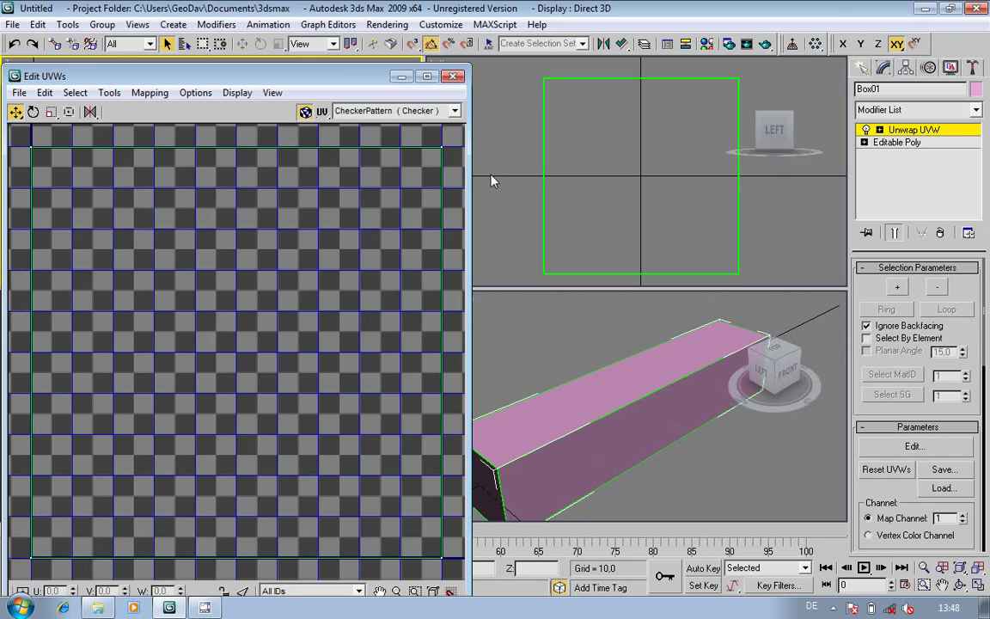
left_click_drag(290, 79, 333, 34)
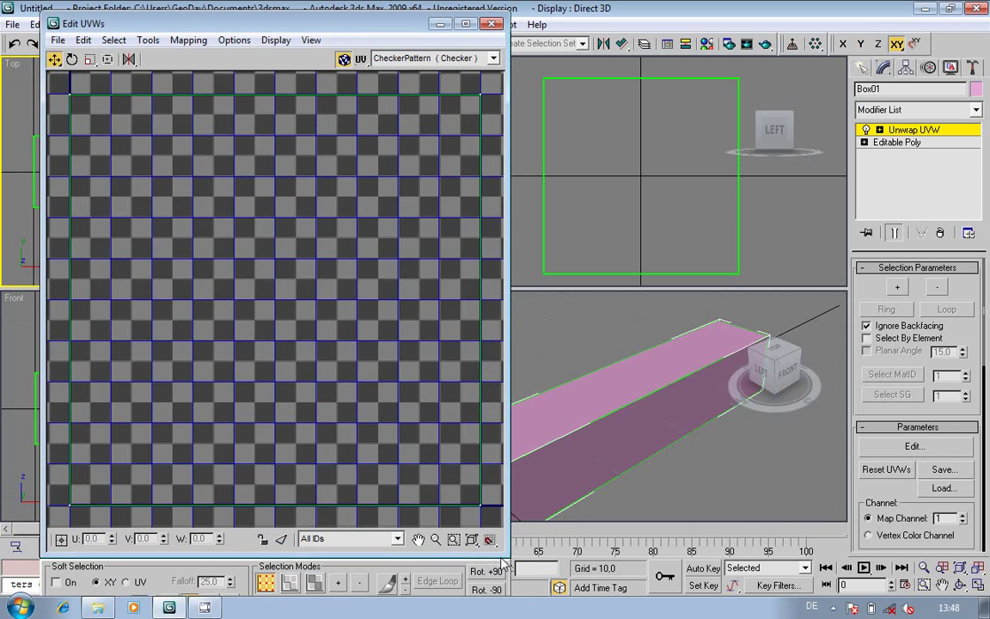
left_click_drag(505, 561, 504, 489)
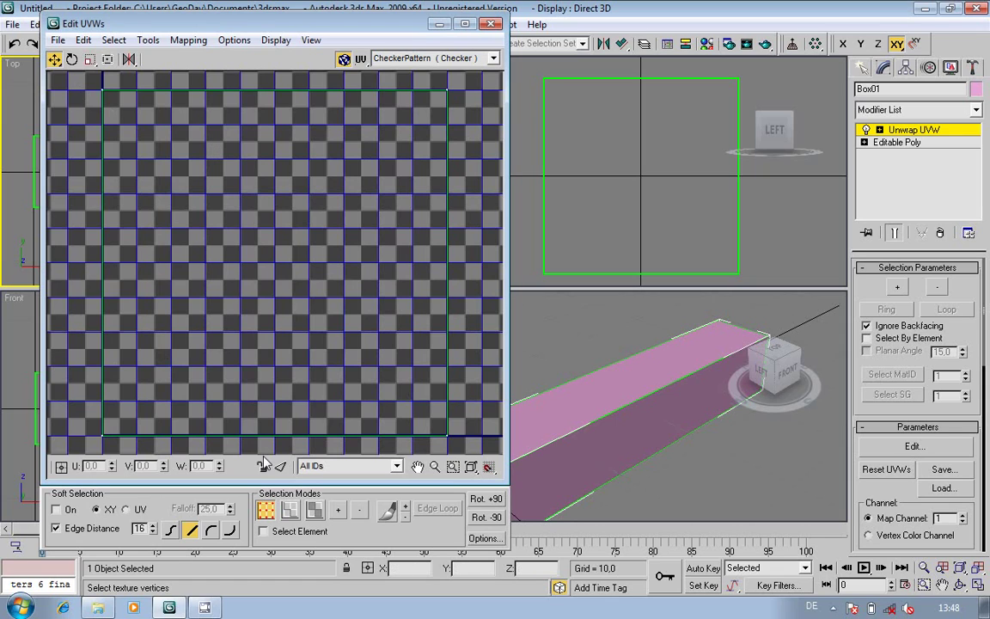
In face sub-object mode, select all UV faces and open Mapping > Flatten Mapping.
left_click(314, 511)
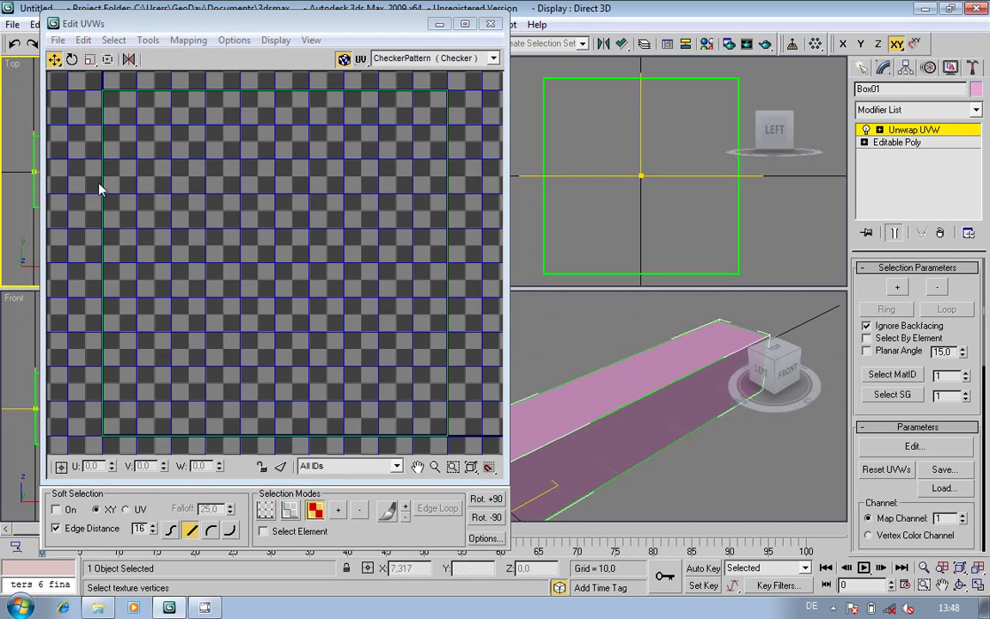
left_click_drag(92, 88, 479, 454)
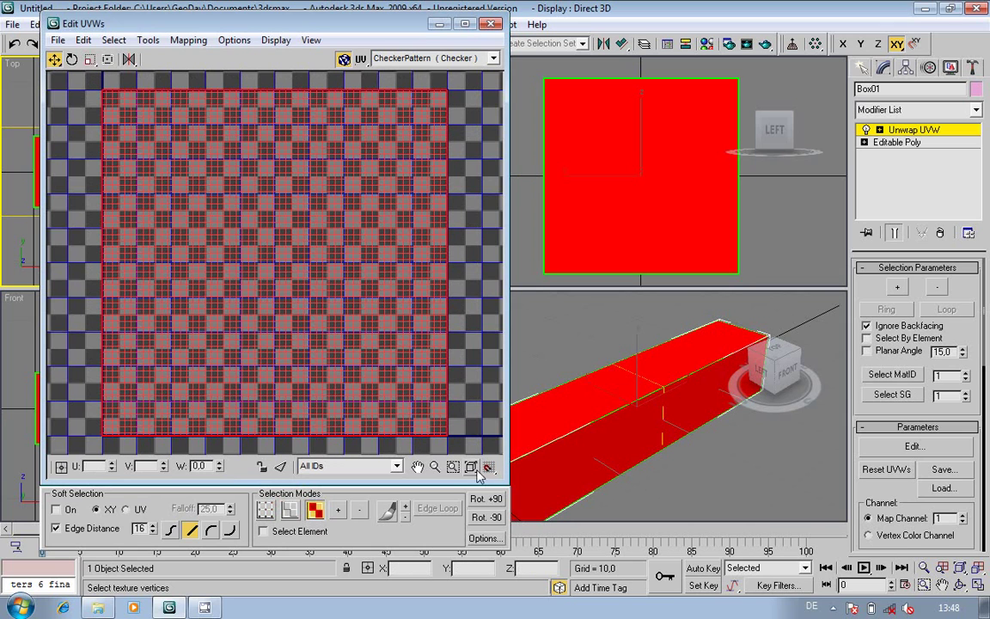
left_click(190, 43)
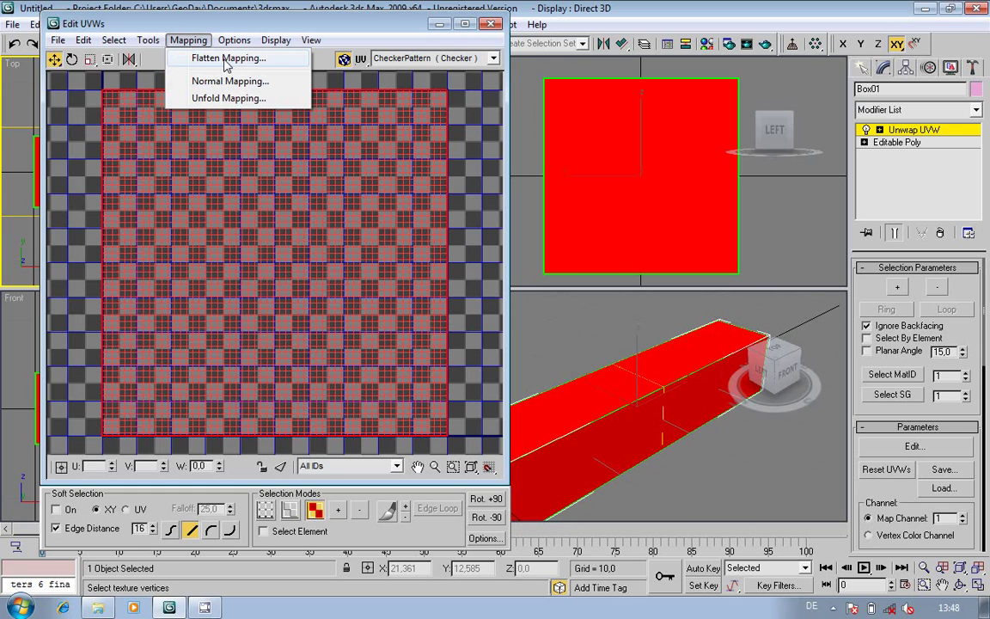
left_click(227, 60)
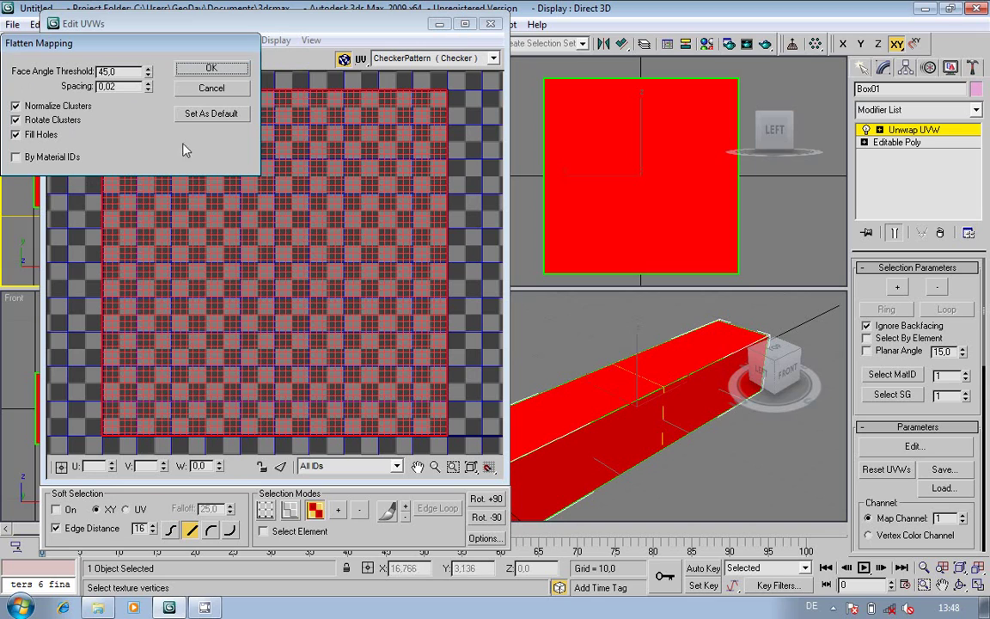
Apply Flatten Mapping with 45 angle threshold and 0.02 spacing, then deselect the six islands.
left_click(211, 68)
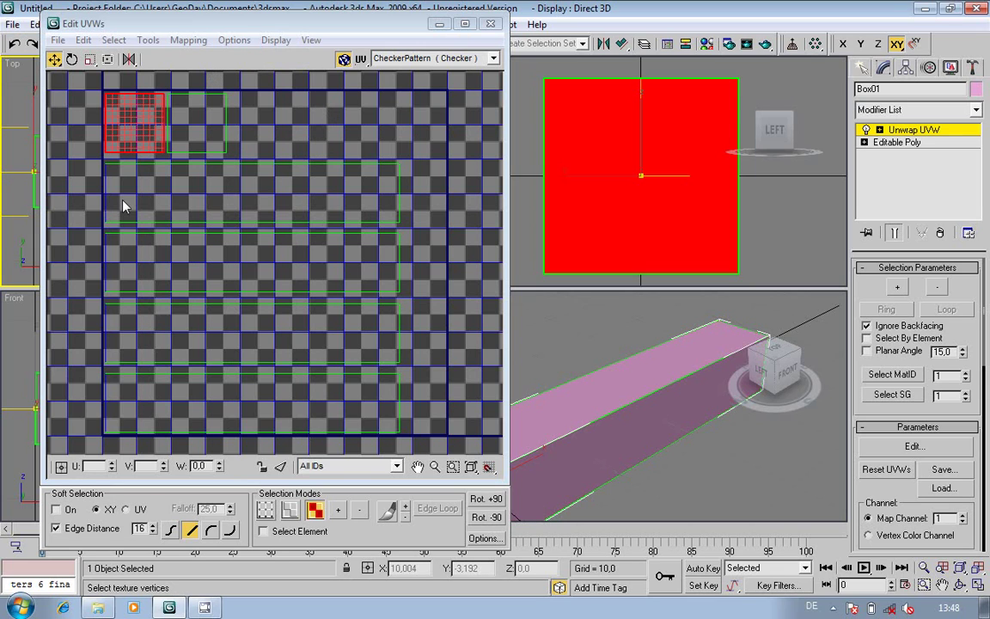
left_click(326, 133)
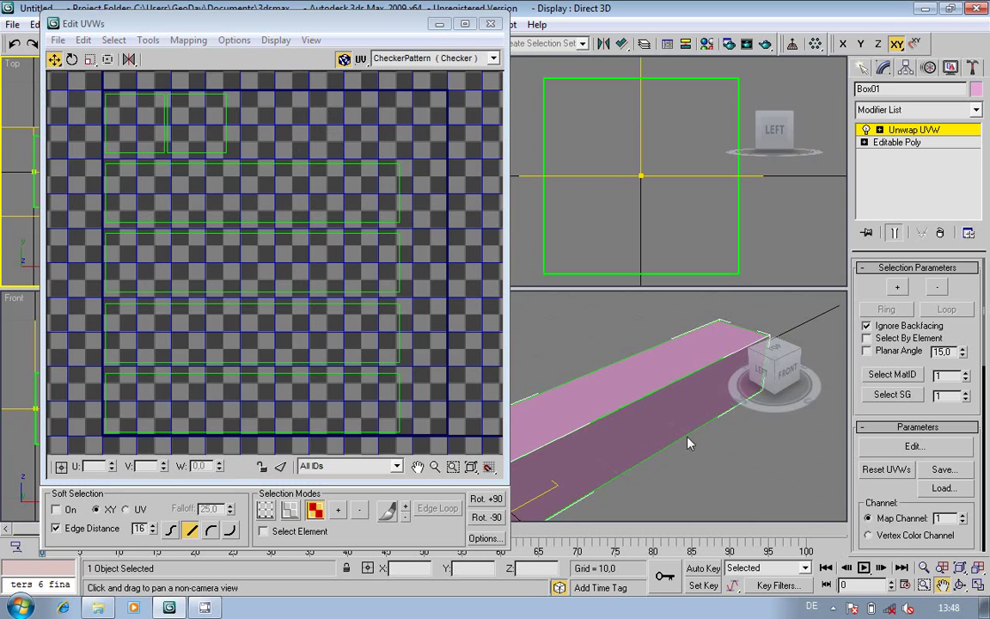
middle_click_drag(690, 442, 729, 393)
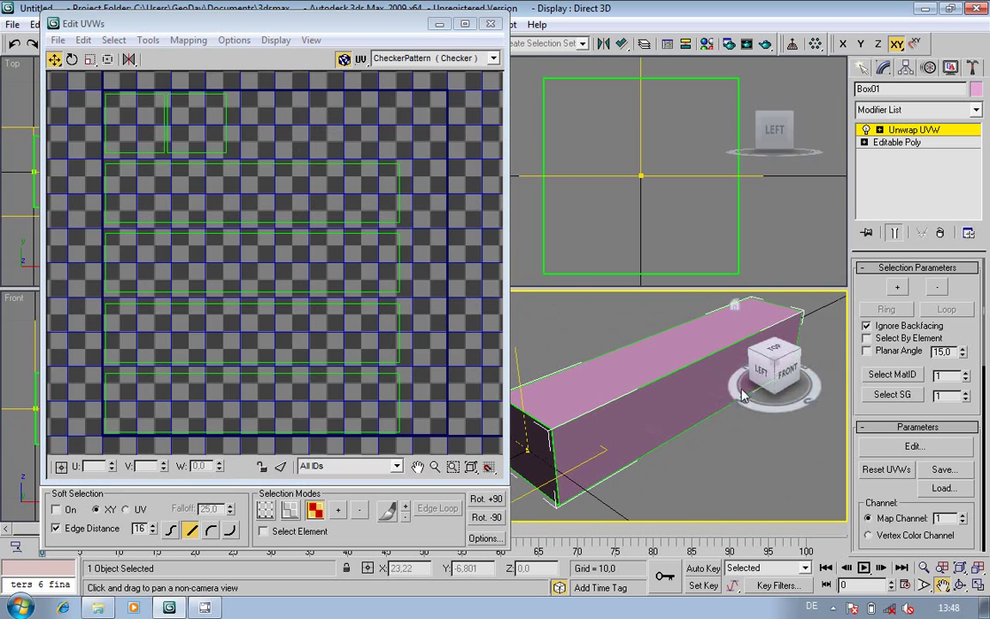
scroll(873, 362, "down", 5)
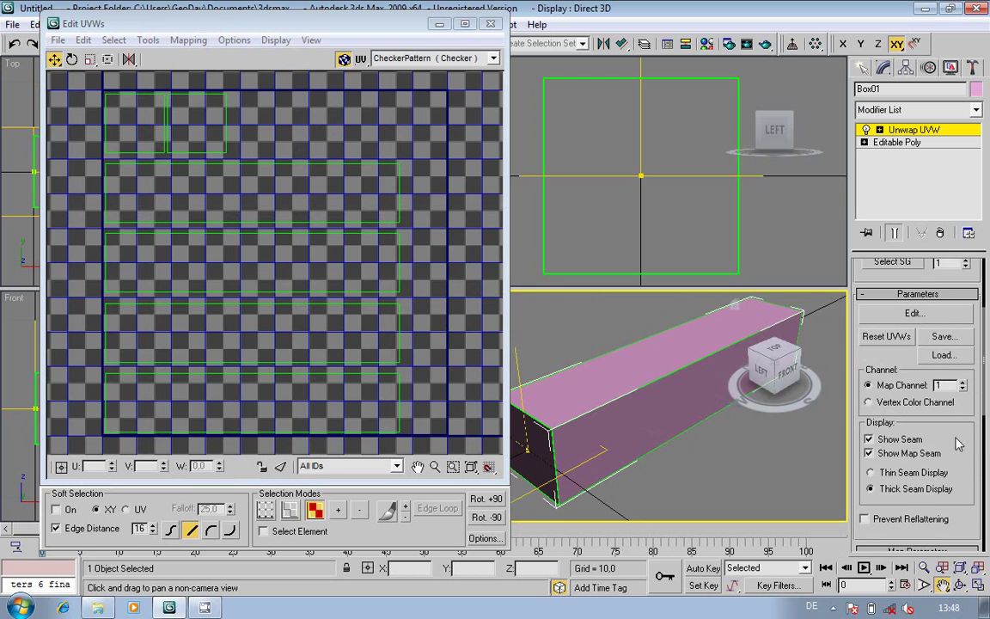
scroll(864, 397, "down", 2)
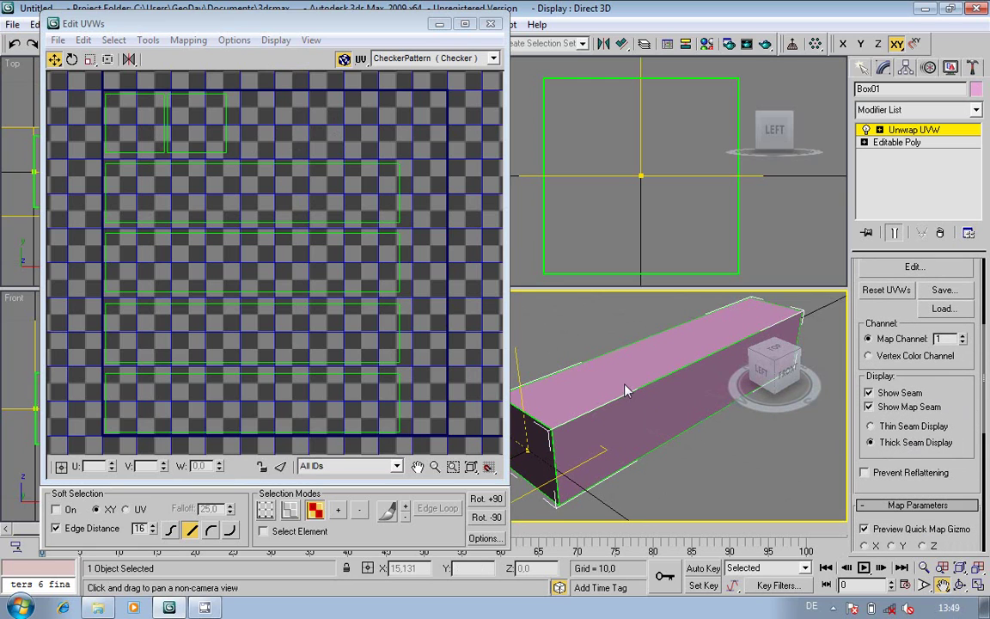
scroll(674, 416, "up", 4)
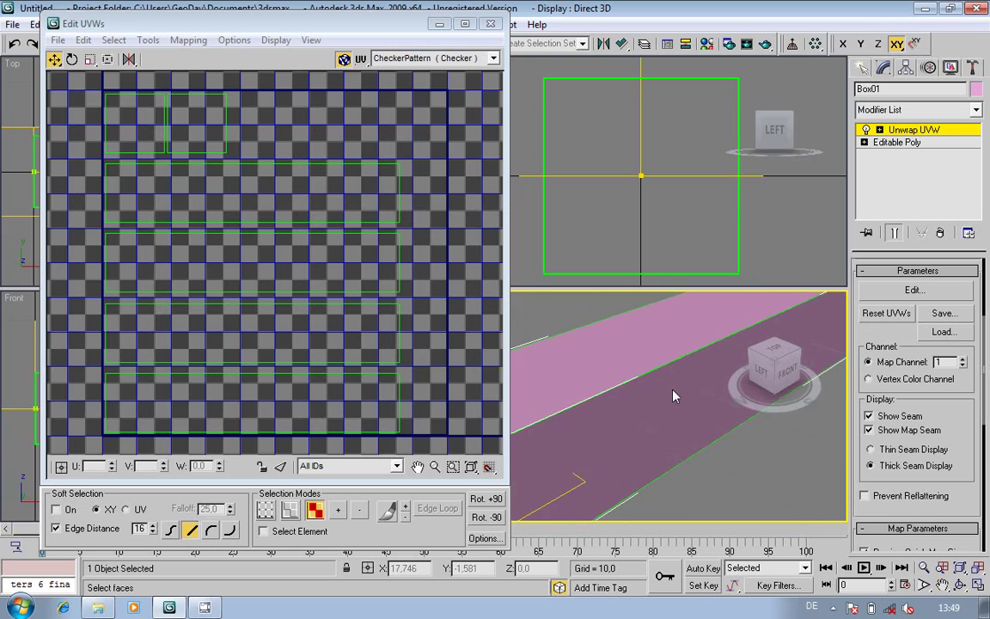
scroll(673, 397, "down", 1)
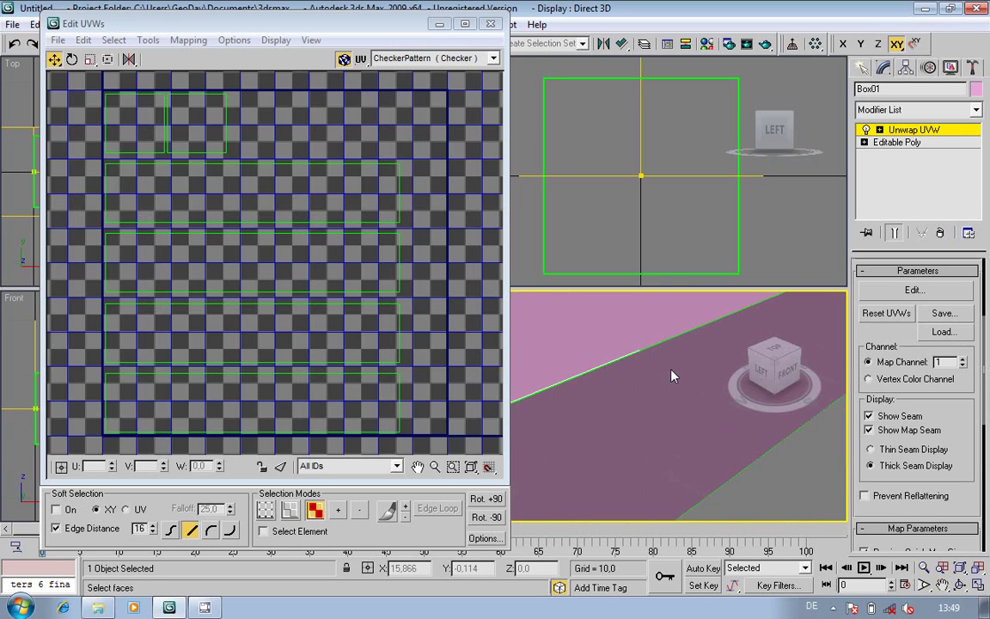
left_click(871, 449)
left_click(756, 446)
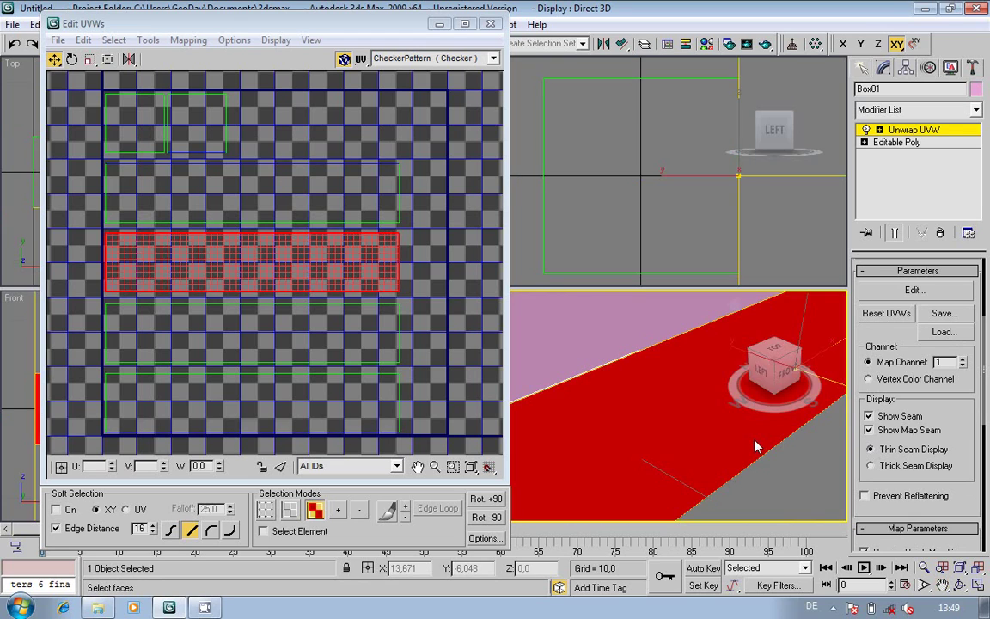
left_click(690, 427)
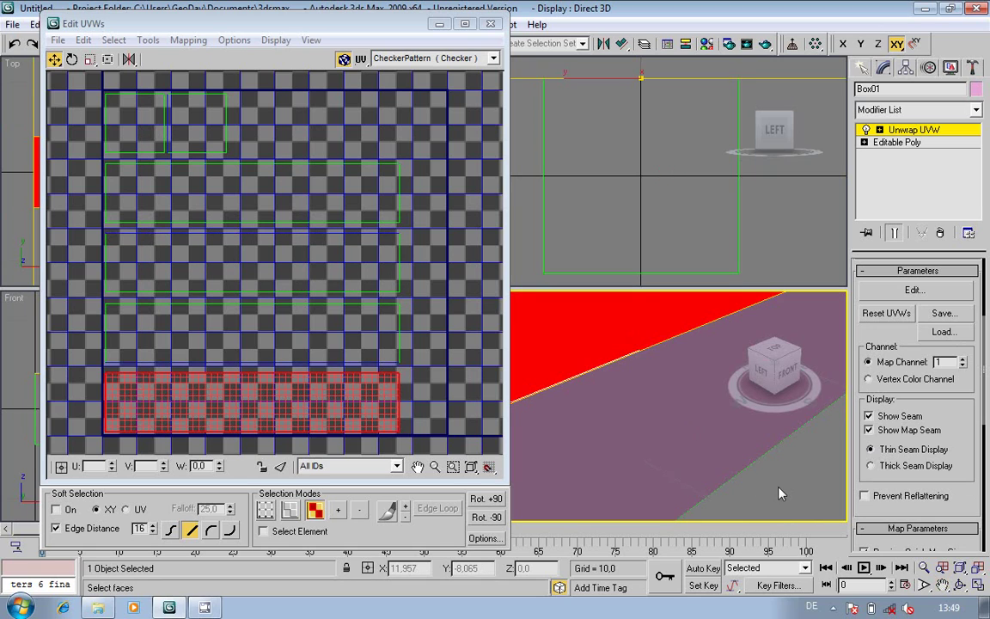
left_click(702, 436)
left_click(871, 466)
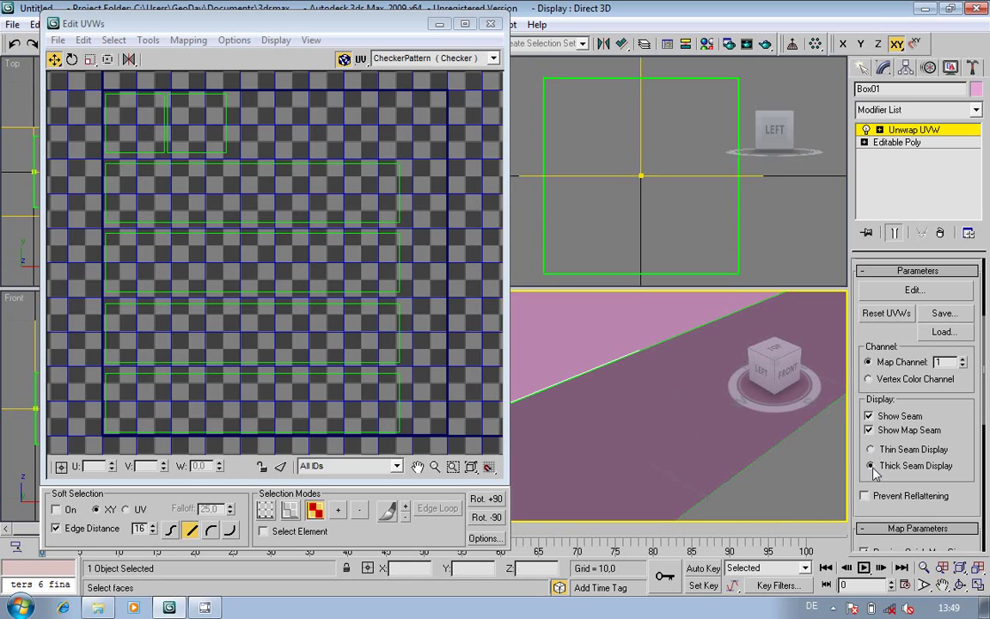